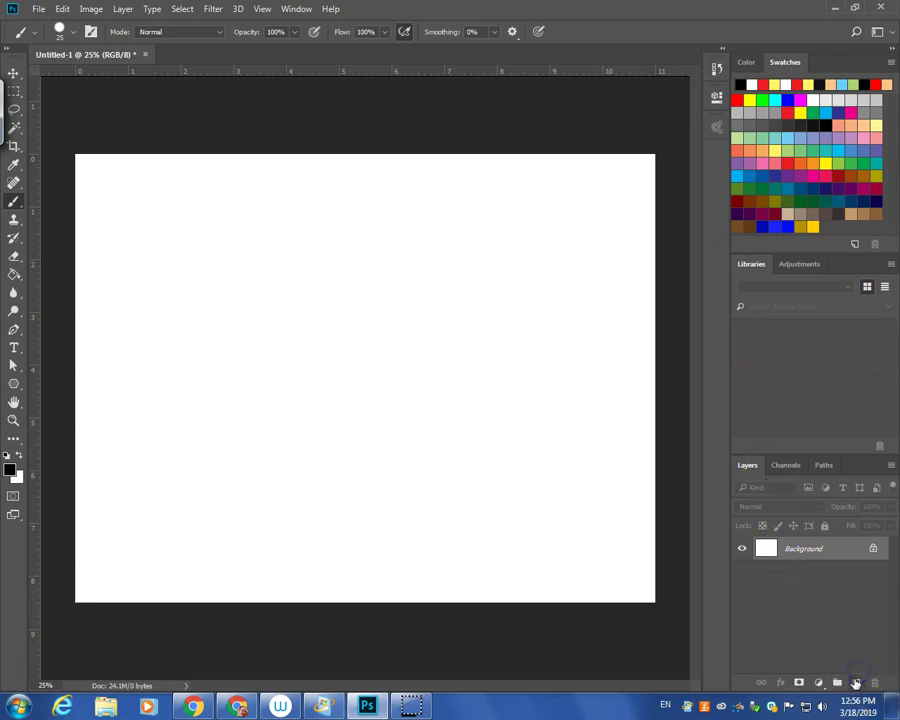
Add Layer 1 and draw a straight black horizon line across the full canvas width
{"action": "left_click", "coordinate": [855, 682]}
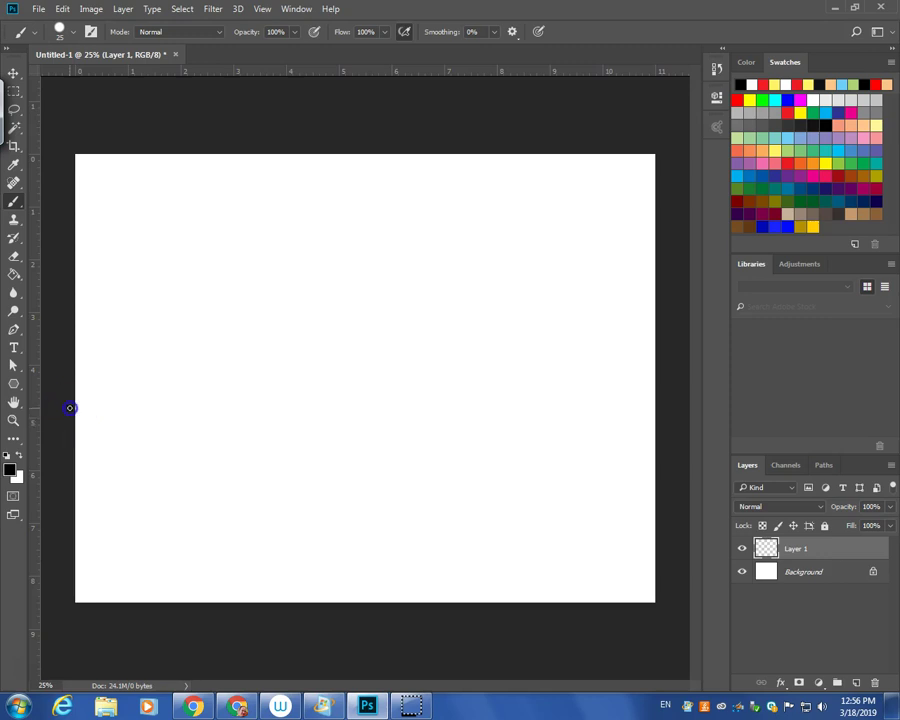
{"action": "mouse_move", "coordinate": [70, 408]}
{"action": "left_mouse_down"}
{"action": "mouse_move", "coordinate": [480, 442]}
{"action": "mouse_move", "coordinate": [664, 471]}
{"action": "left_mouse_up"}
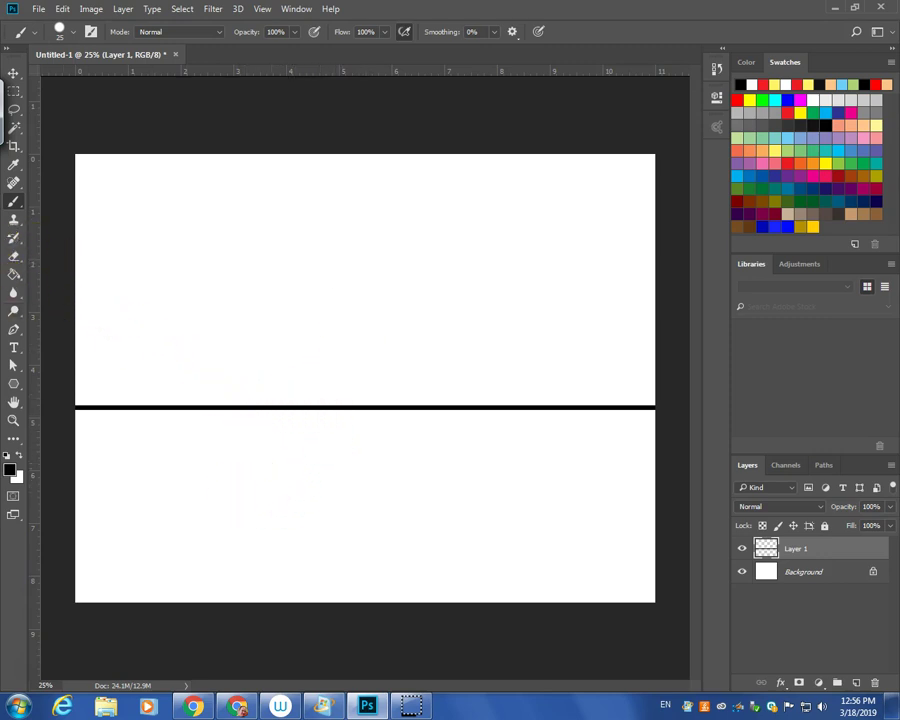
Draw a 100-sided red 1px polygon from the horizon's left end, redoing a misplaced first attempt
{"action": "left_click_drag", "start_coordinate": [14, 383], "coordinate": [60, 423]}
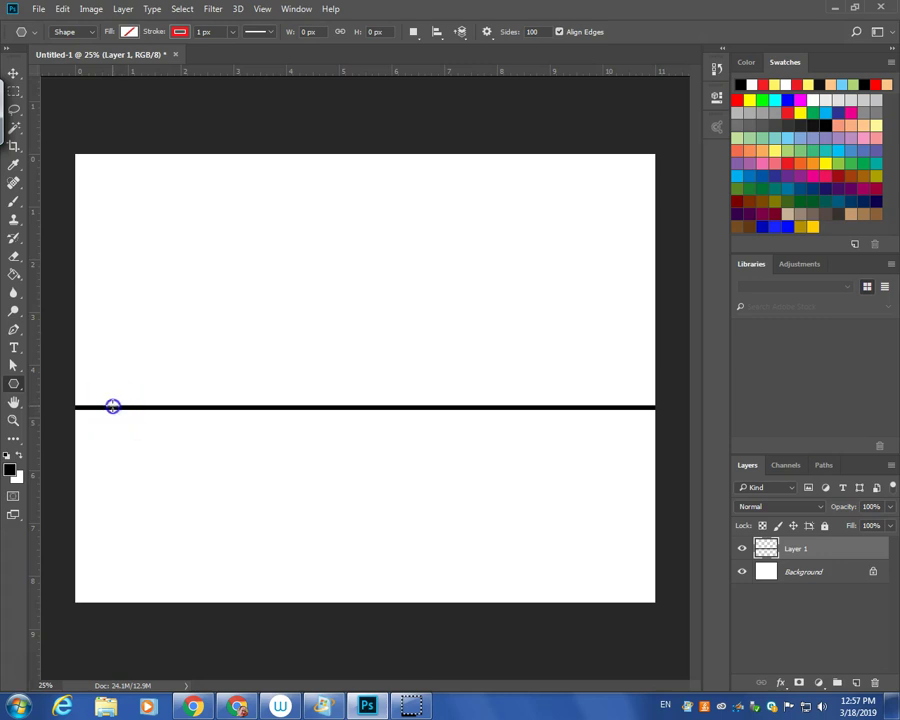
{"action": "left_click_drag", "start_coordinate": [113, 406], "coordinate": [858, 600]}
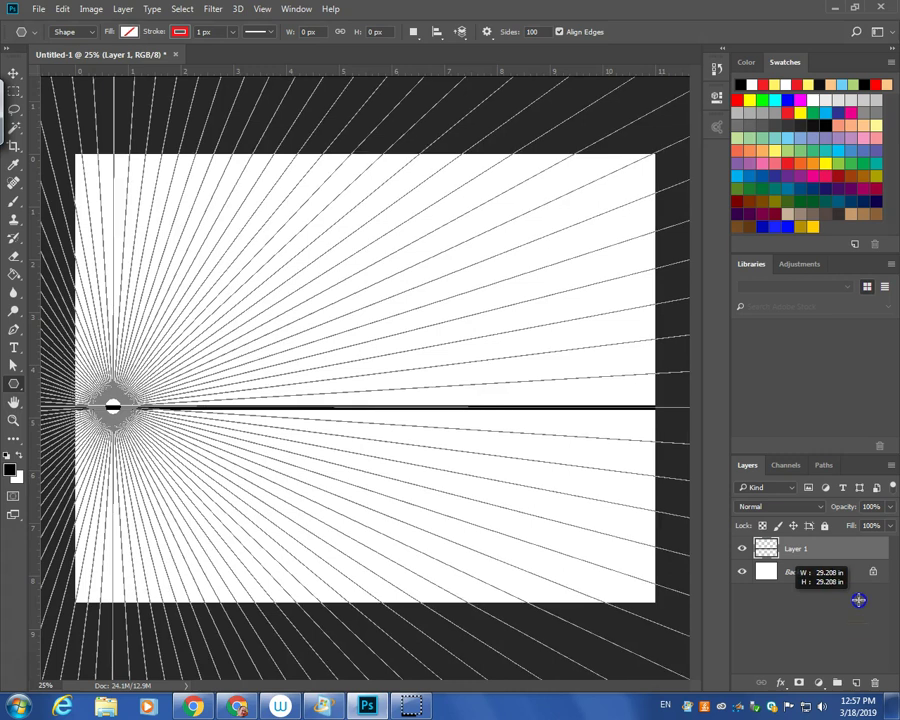
{"action": "left_click_drag", "start_coordinate": [858, 600], "coordinate": [861, 600]}
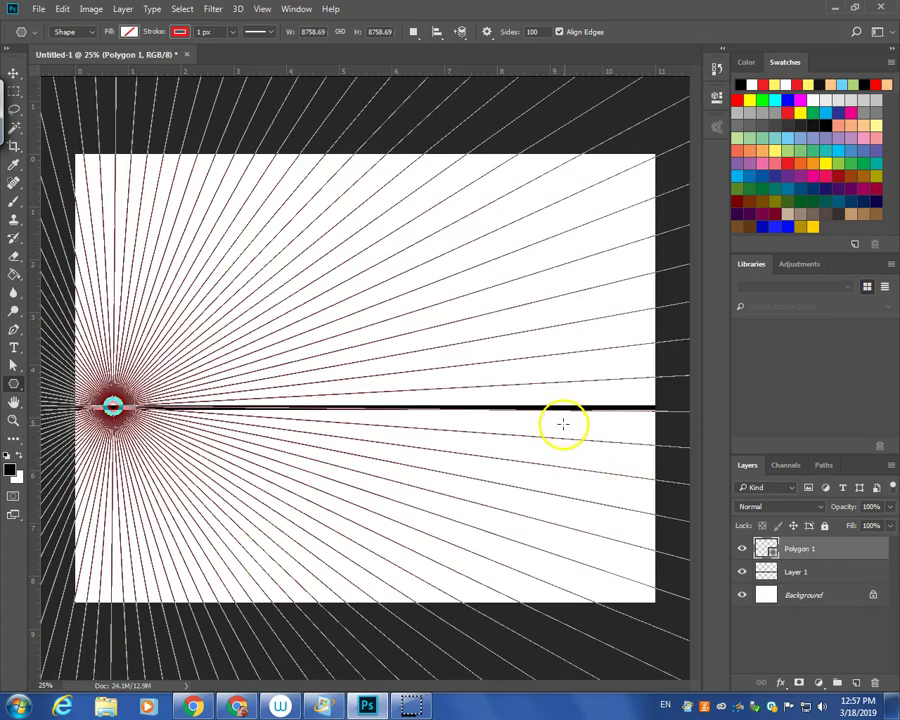
{"action": "key", "text": "ctrl+z"}
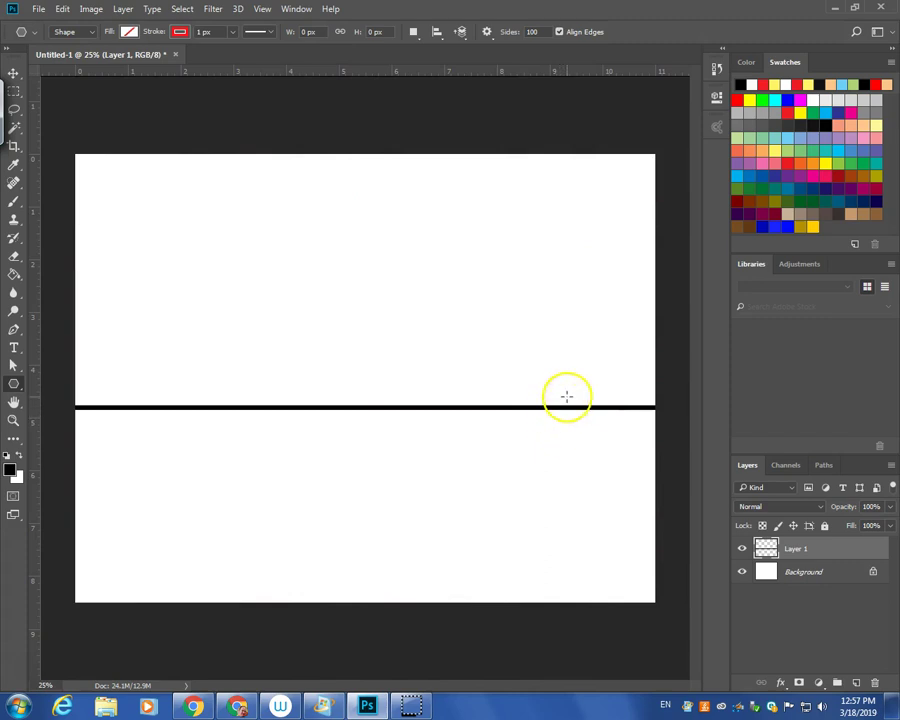
{"action": "key", "text": "ctrl+minus"}
{"action": "key", "text": "ctrl+minus"}
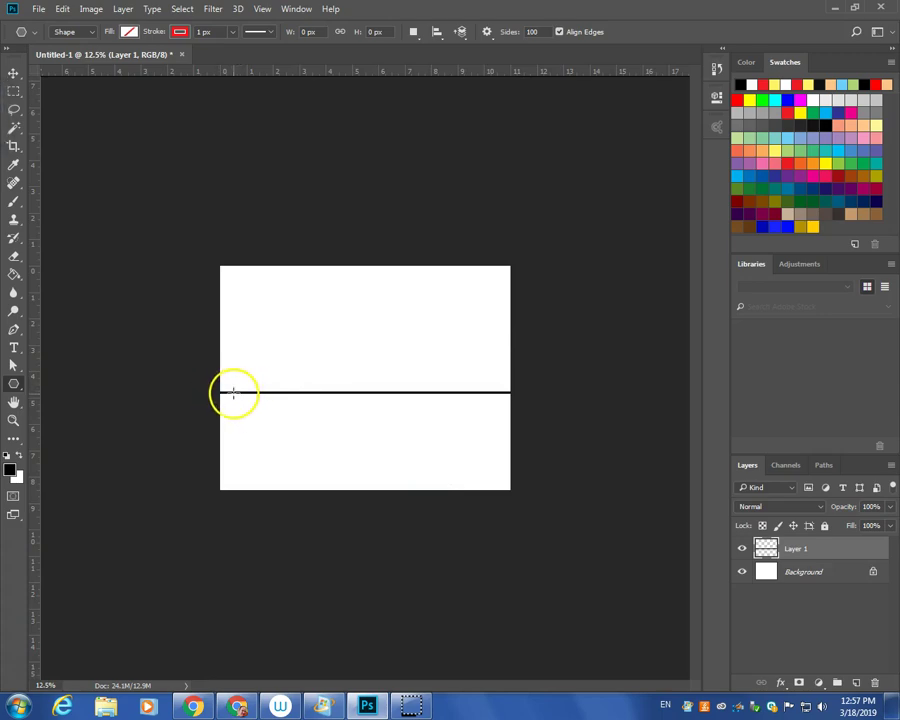
{"action": "left_click_drag", "start_coordinate": [233, 391], "coordinate": [683, 476]}
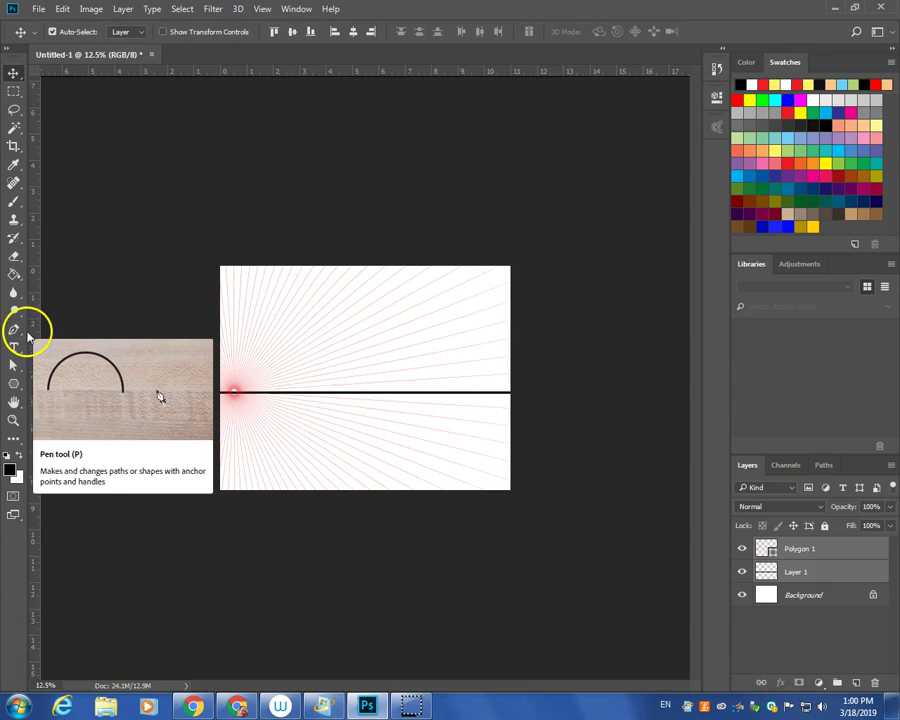
Draw a second 100-sided red polygon radiating from a point right of centre on the horizon
{"action": "left_click", "coordinate": [14, 384]}
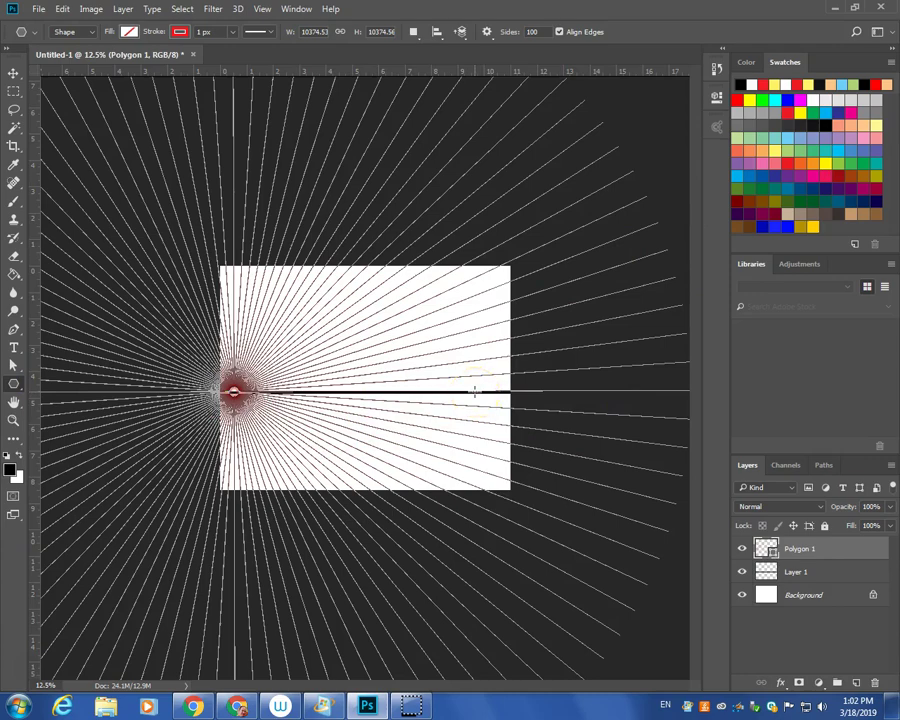
{"action": "left_click_drag", "start_coordinate": [474, 392], "coordinate": [895, 491]}
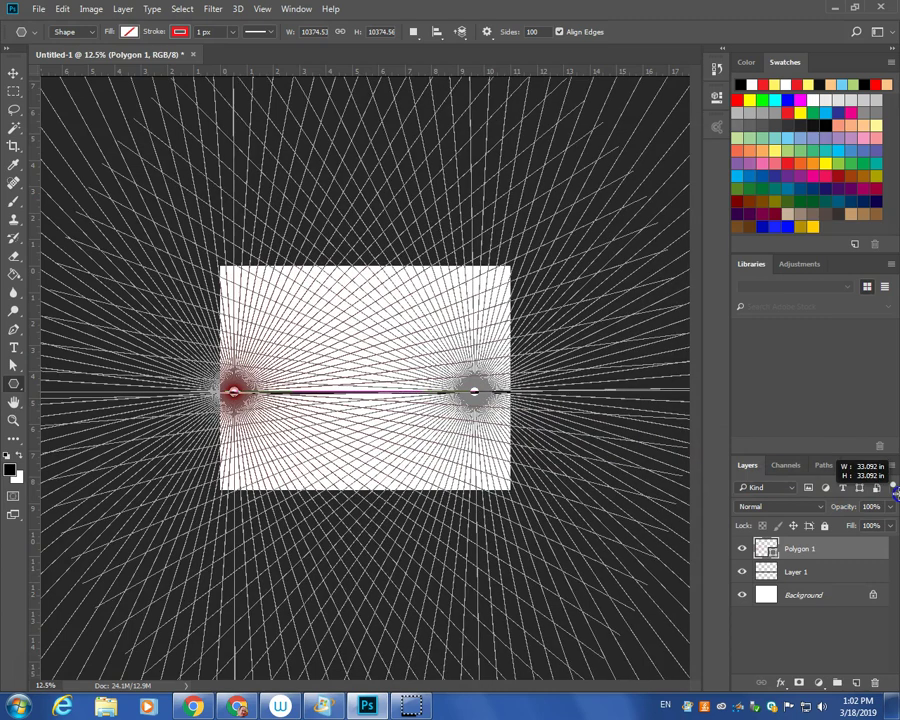
{"action": "left_click_drag", "start_coordinate": [895, 491], "coordinate": [894, 489]}
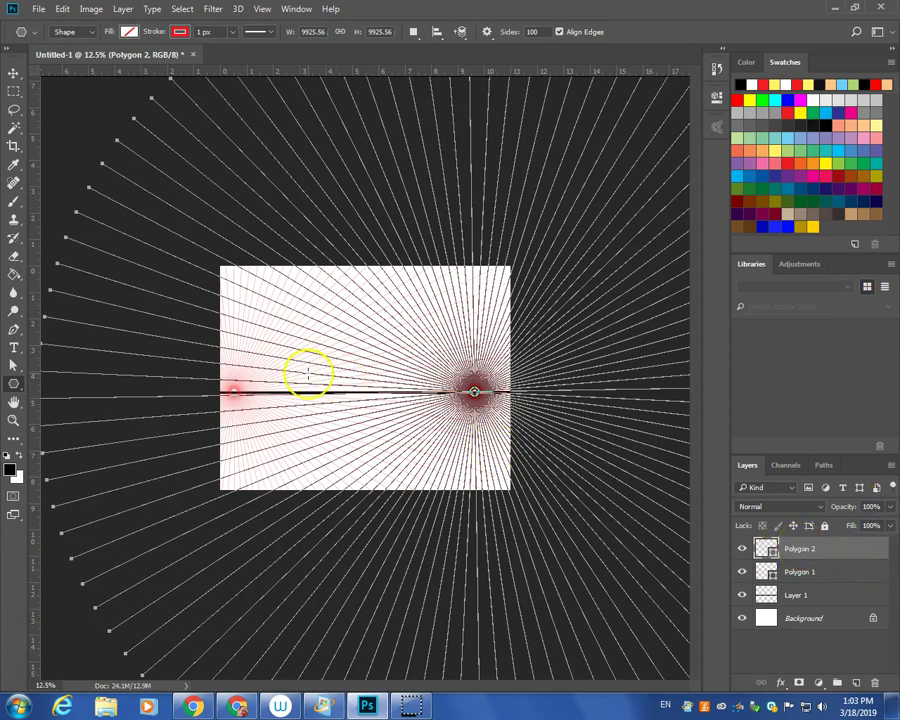
{"action": "key", "text": "ctrl+plus"}
{"action": "key", "text": "ctrl+plus"}
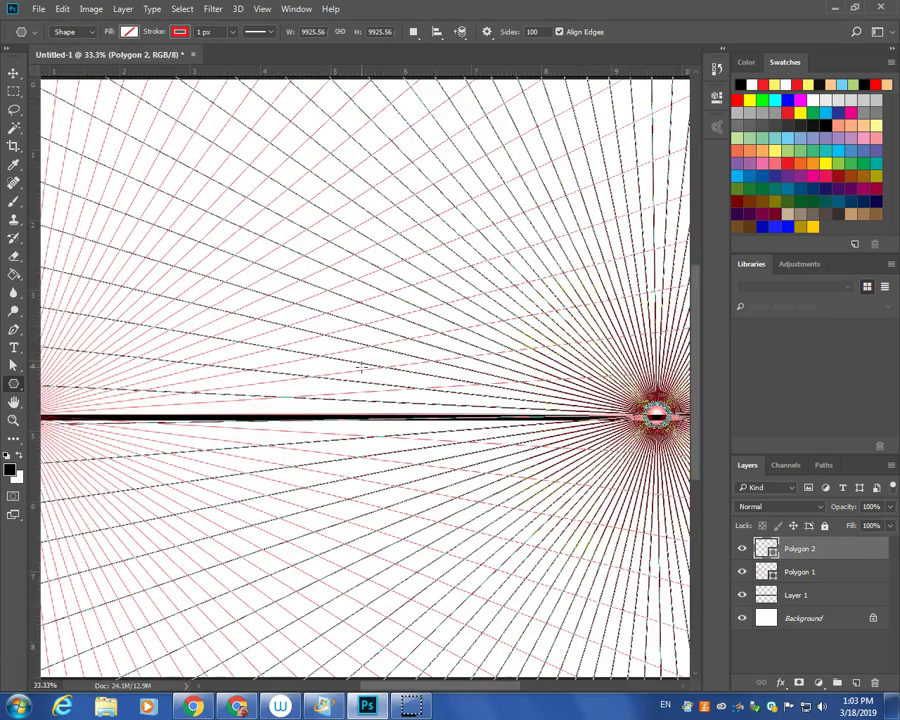
{"action": "left_click", "coordinate": [13, 73]}
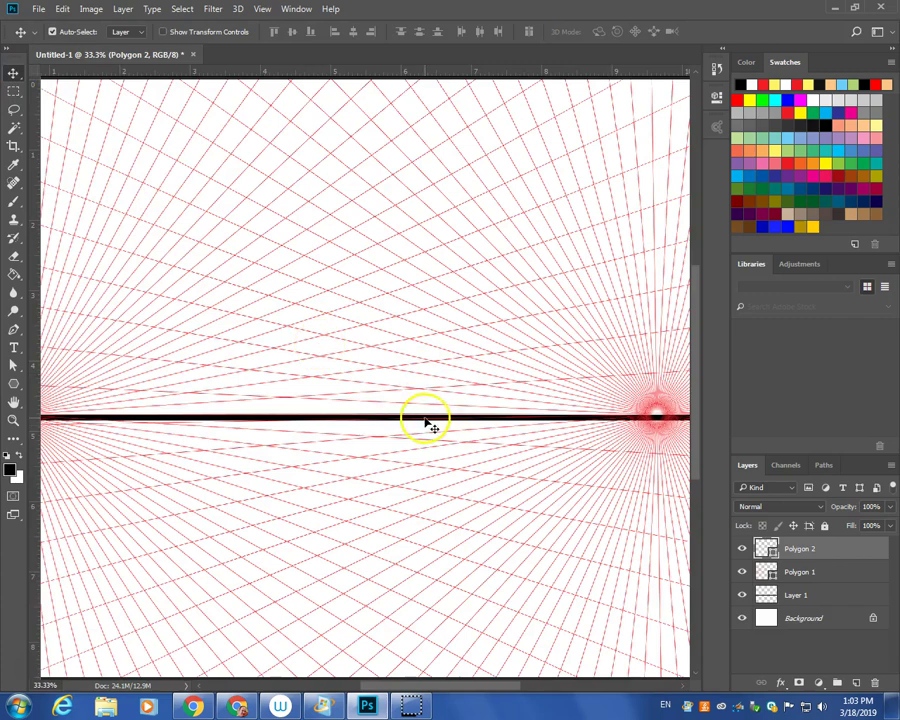
{"action": "key", "text": "ctrl+minus"}
{"action": "key", "text": "ctrl+minus"}
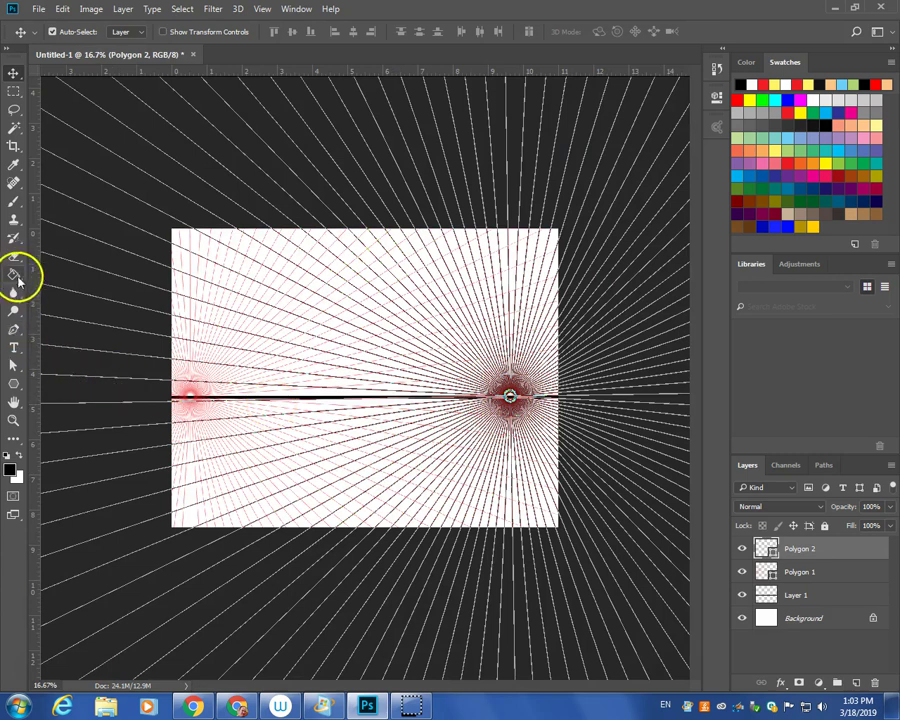
Drag Polygon 2's centre right along the horizon past the canvas edge, then deselect it
{"action": "left_click", "coordinate": [13, 368]}
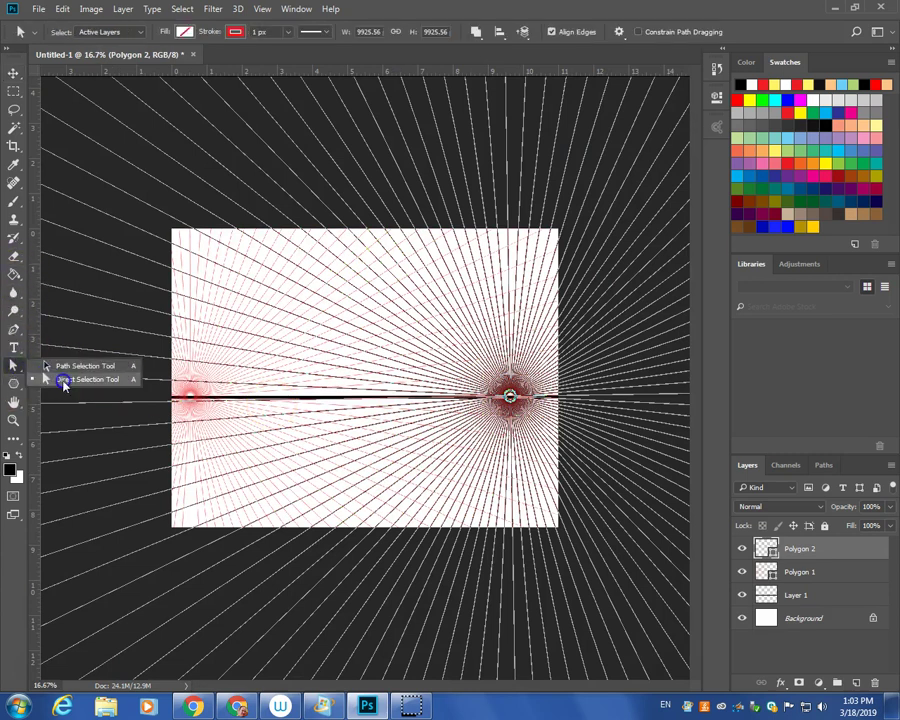
{"action": "left_click", "coordinate": [62, 379]}
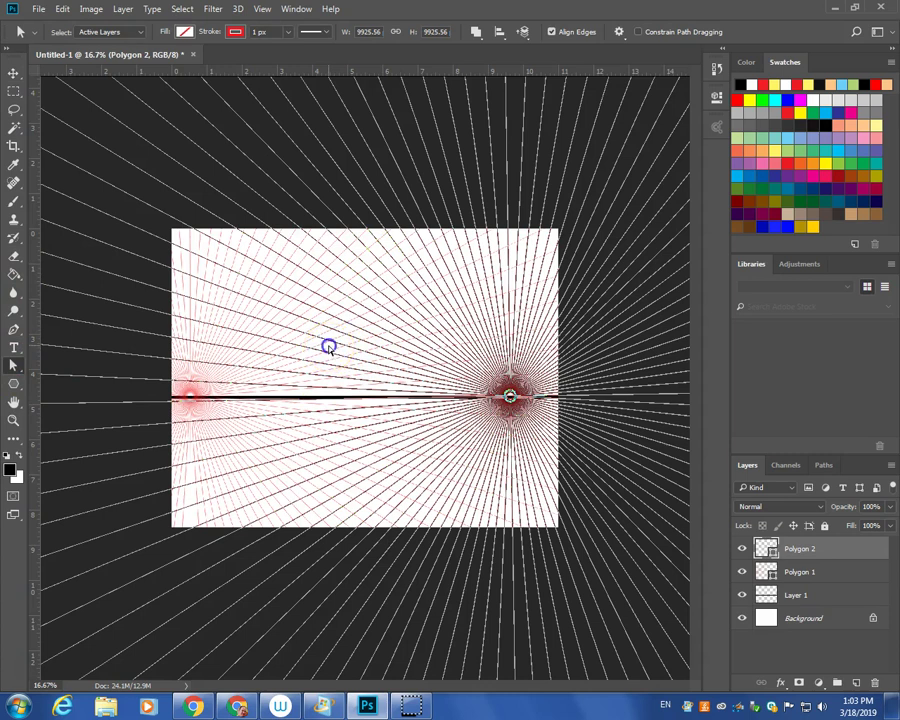
{"action": "left_click_drag", "start_coordinate": [331, 350], "coordinate": [510, 398]}
{"action": "left_click", "coordinate": [814, 546]}
{"action": "left_click_drag", "start_coordinate": [512, 396], "coordinate": [566, 457]}
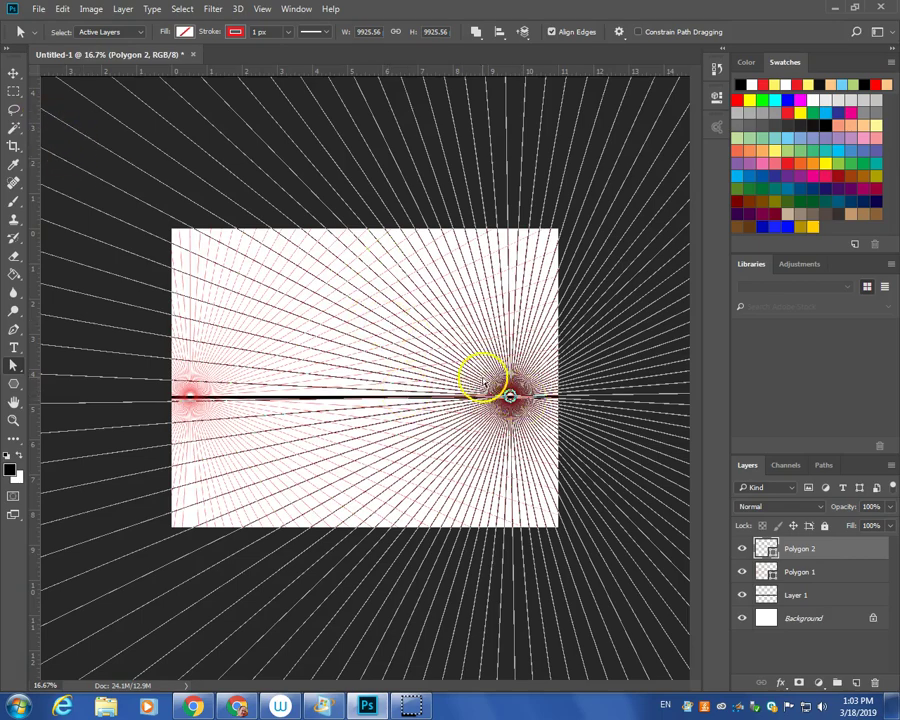
{"action": "left_click_drag", "start_coordinate": [510, 397], "coordinate": [651, 418]}
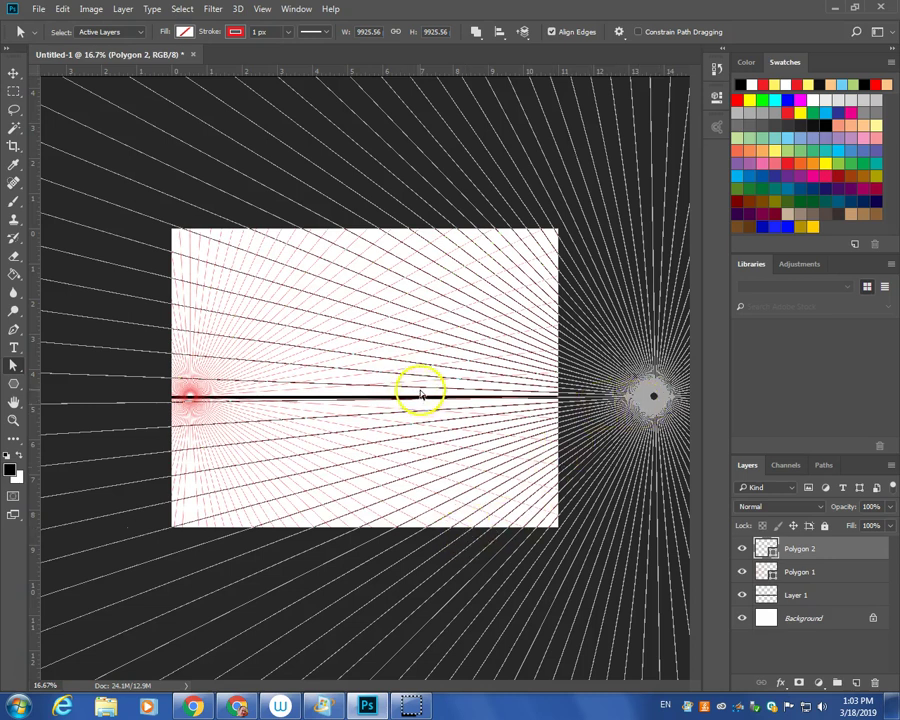
{"action": "left_click", "coordinate": [12, 72]}
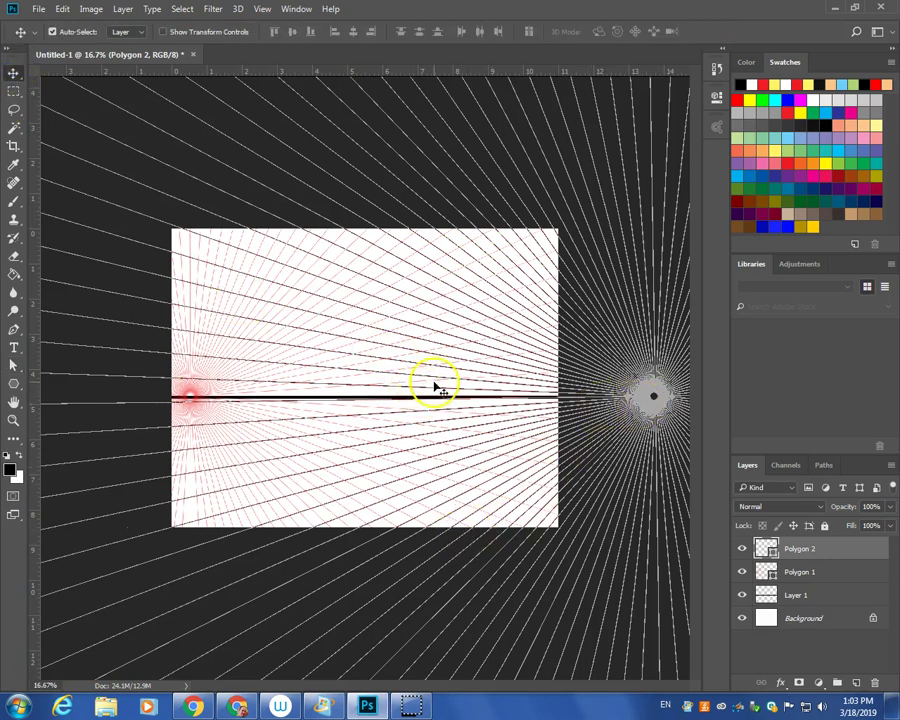
{"action": "left_click", "coordinate": [374, 356]}
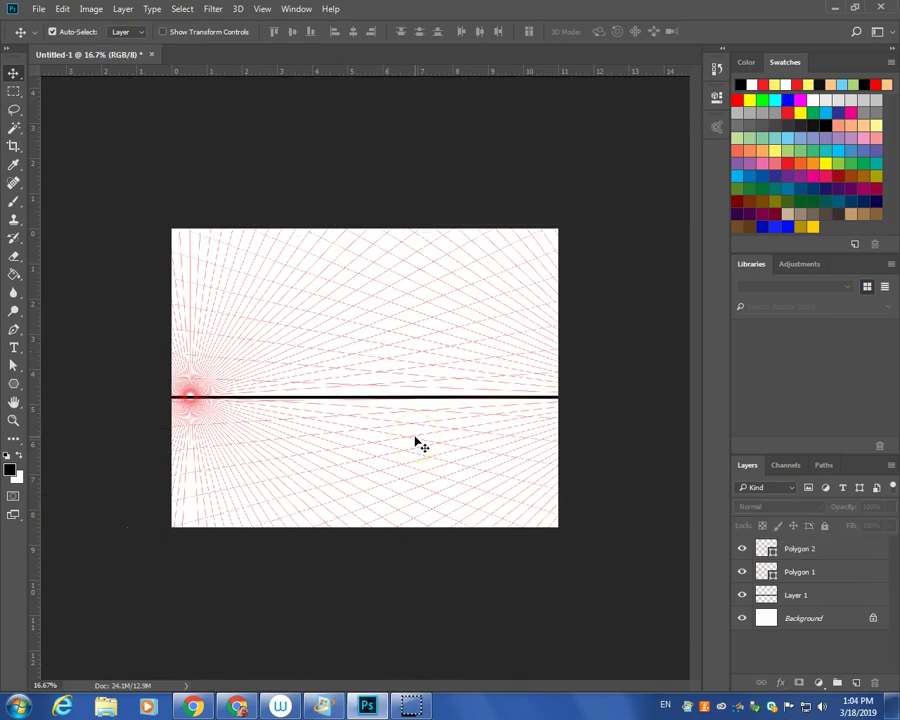
Add a new layer above the grids, hide the polygon path outlines, and return to the Brush
{"action": "key", "text": "ctrl+plus"}
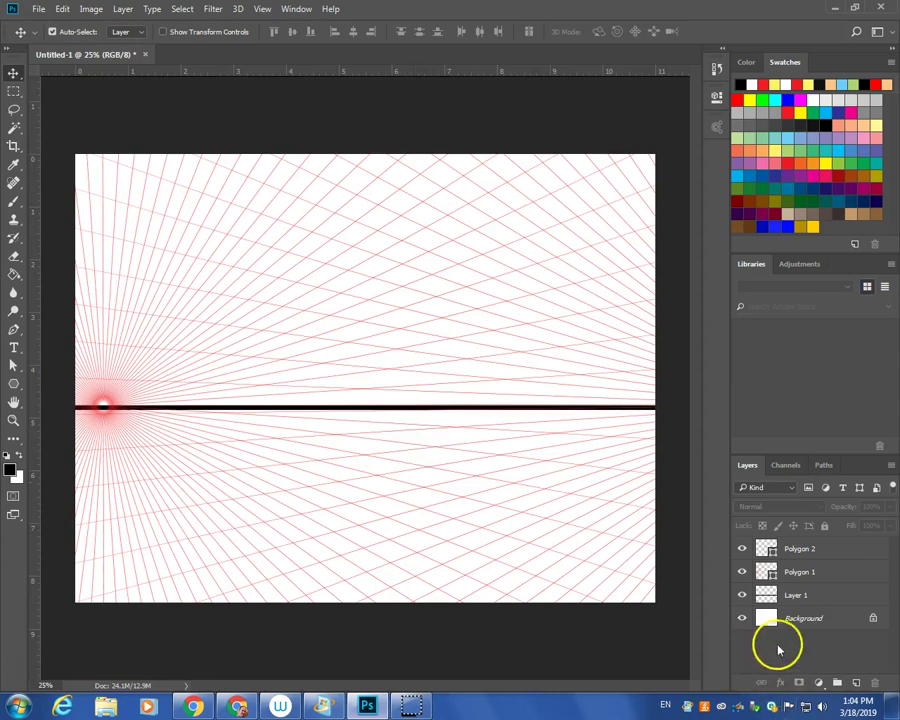
{"action": "left_click", "coordinate": [857, 684]}
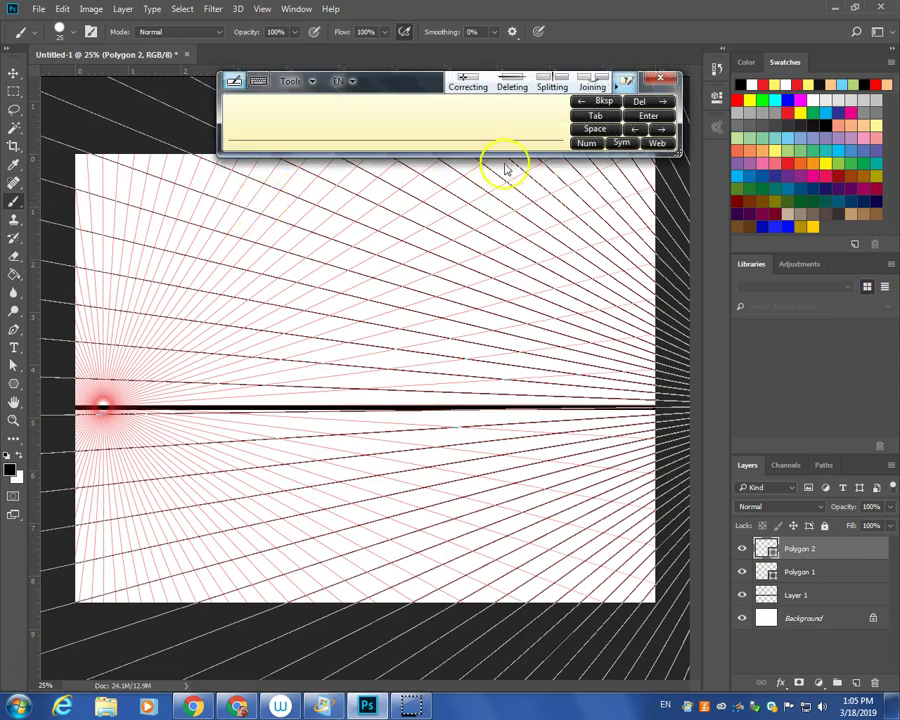
{"action": "left_click", "coordinate": [659, 84]}
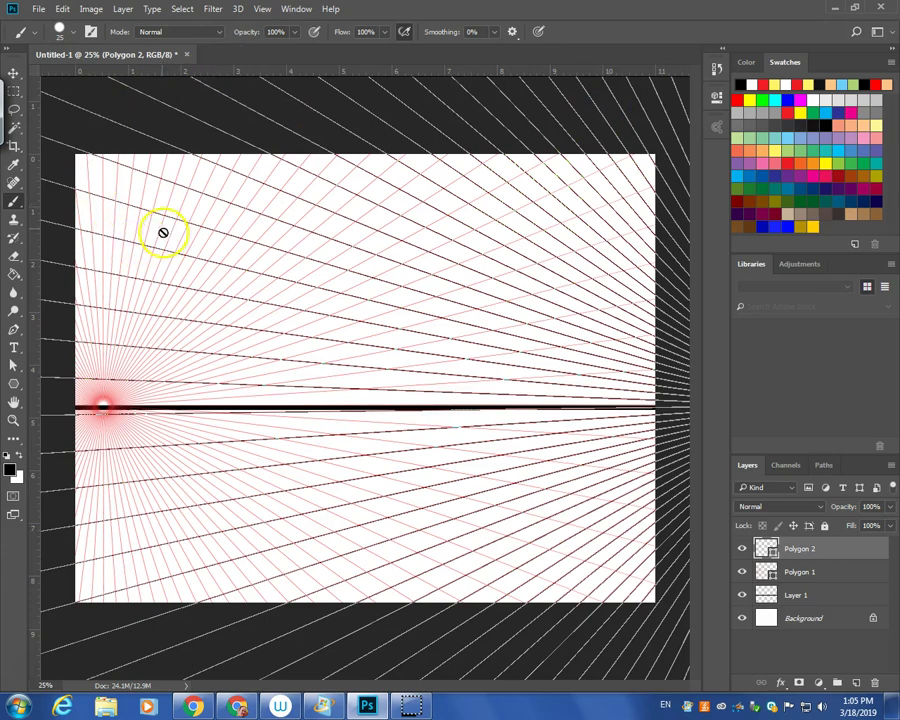
{"action": "left_click", "coordinate": [13, 74]}
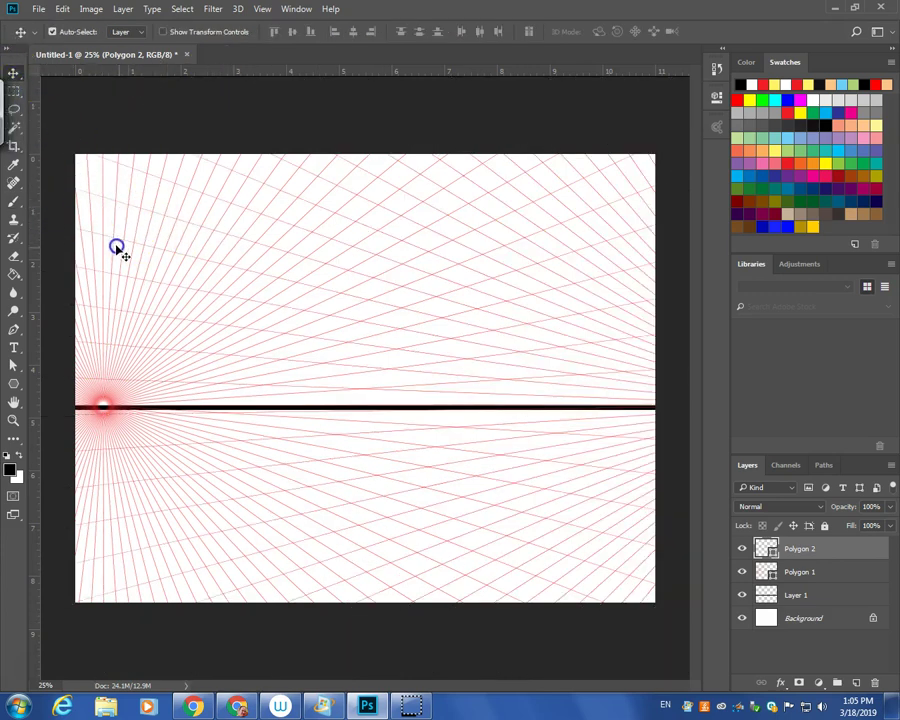
{"action": "key", "text": "b"}
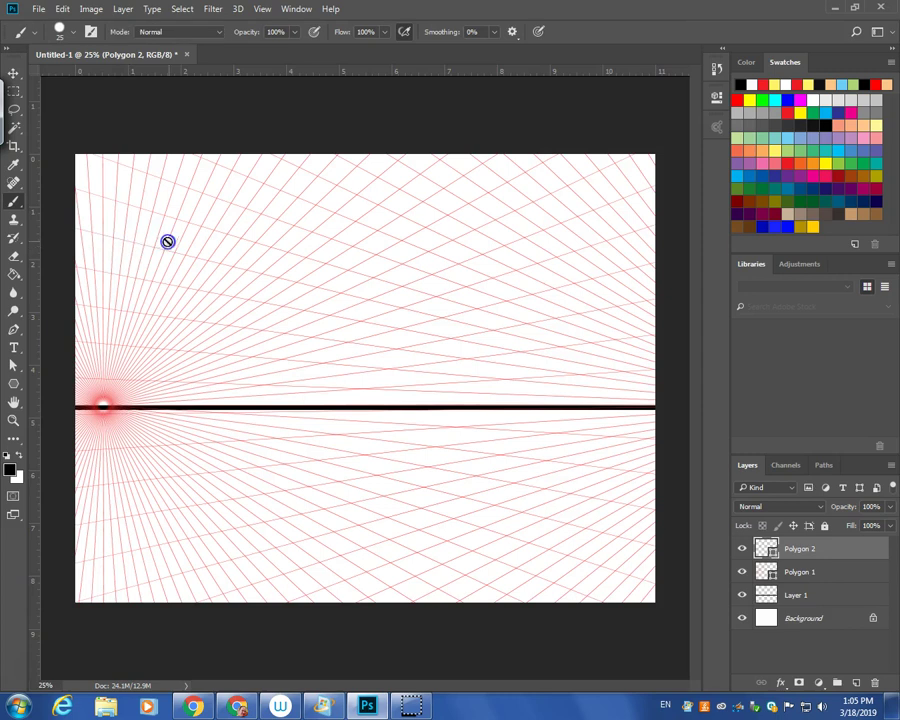
On a new layer, place a guide at 2.587 in and draw the face's top and left edges
{"action": "left_click", "coordinate": [858, 682]}
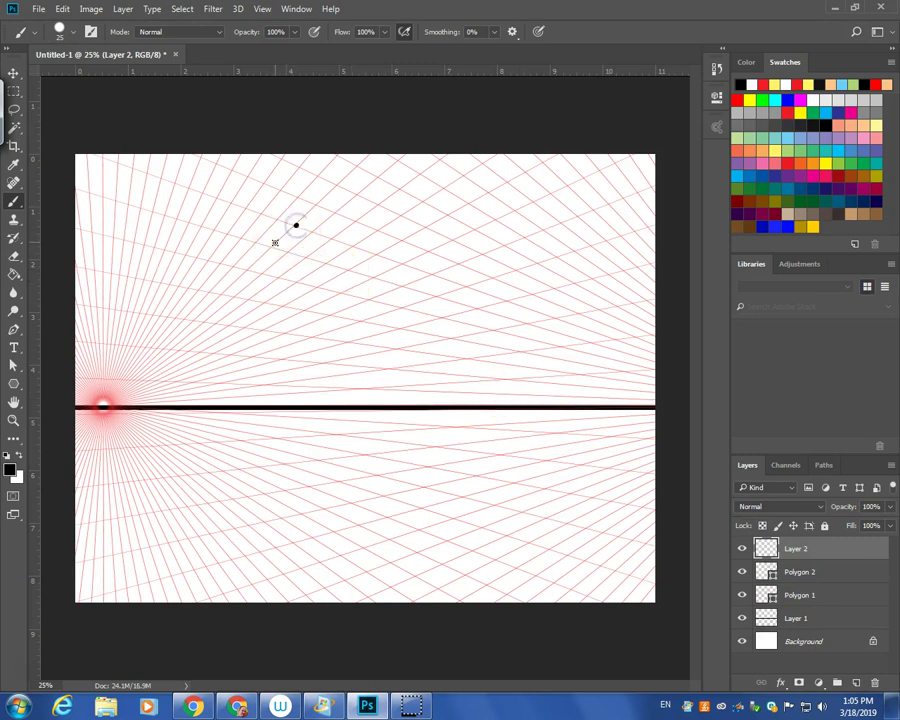
{"action": "left_click", "coordinate": [220, 294], "text": "shift"}
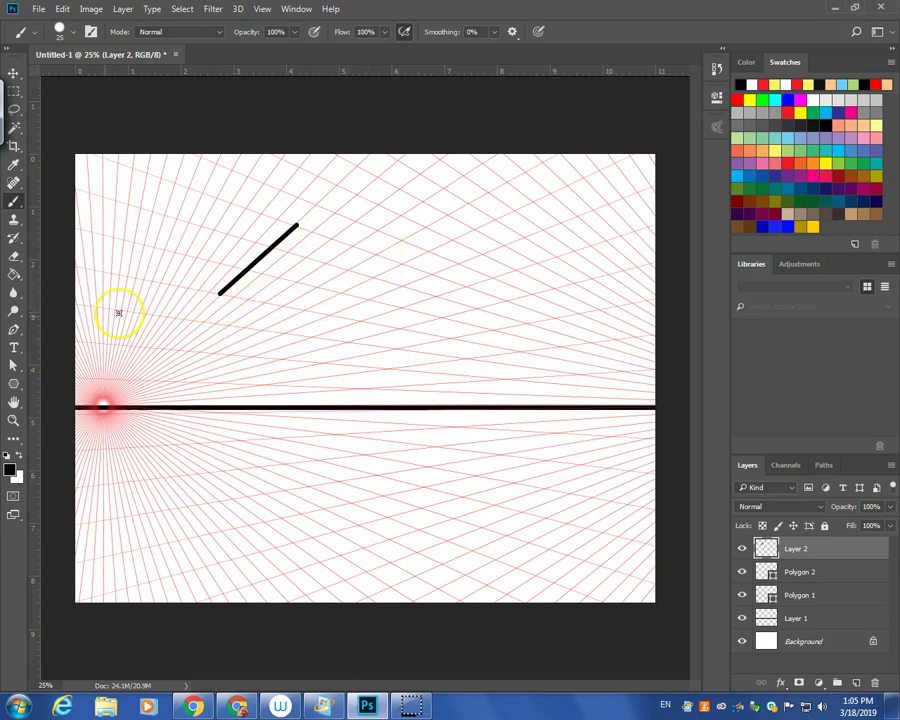
{"action": "left_click_drag", "start_coordinate": [38, 340], "coordinate": [219, 352]}
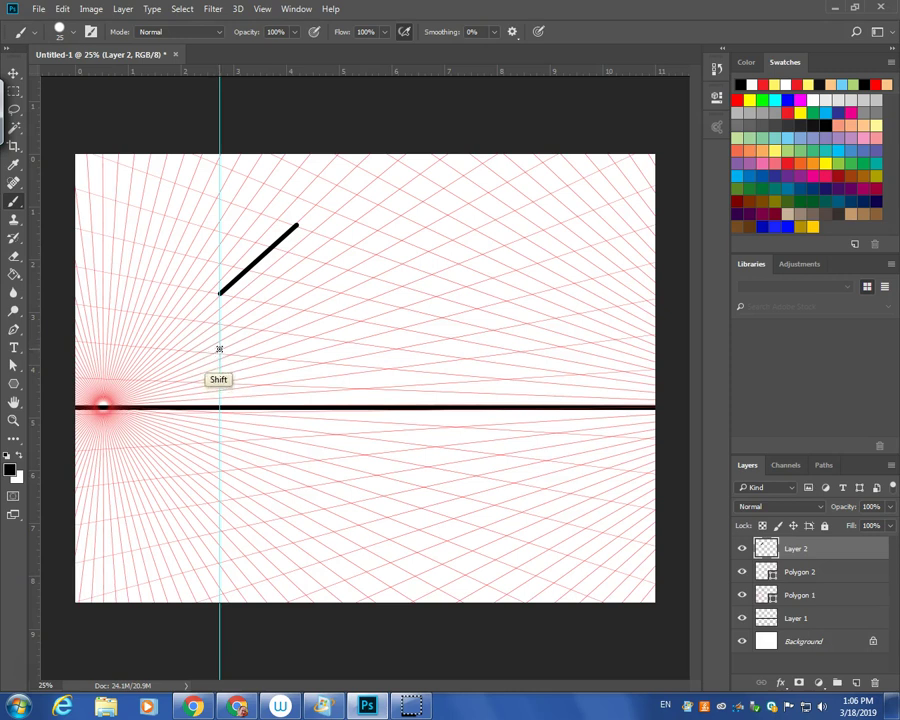
{"action": "left_click", "coordinate": [219, 349]}
{"action": "left_click", "coordinate": [219, 296], "text": "shift"}
{"action": "left_click_drag", "start_coordinate": [219, 296], "coordinate": [297, 228]}
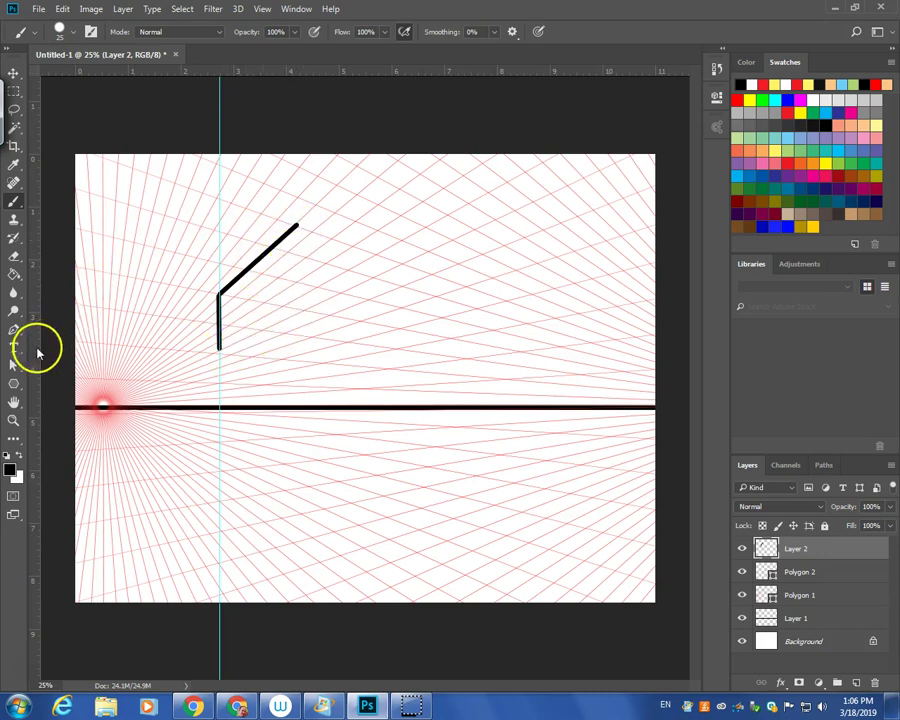
Add a guide at 4.147 in and draw the front and bottom edges, closing the left face
{"action": "left_click_drag", "start_coordinate": [36, 342], "coordinate": [296, 328]}
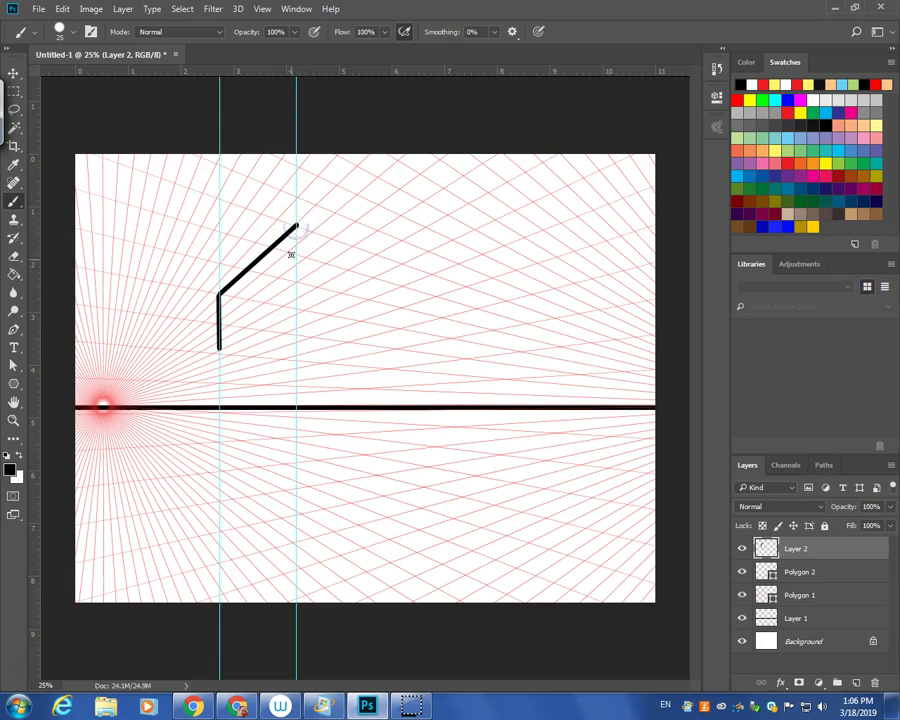
{"action": "left_click", "coordinate": [294, 312], "text": "shift"}
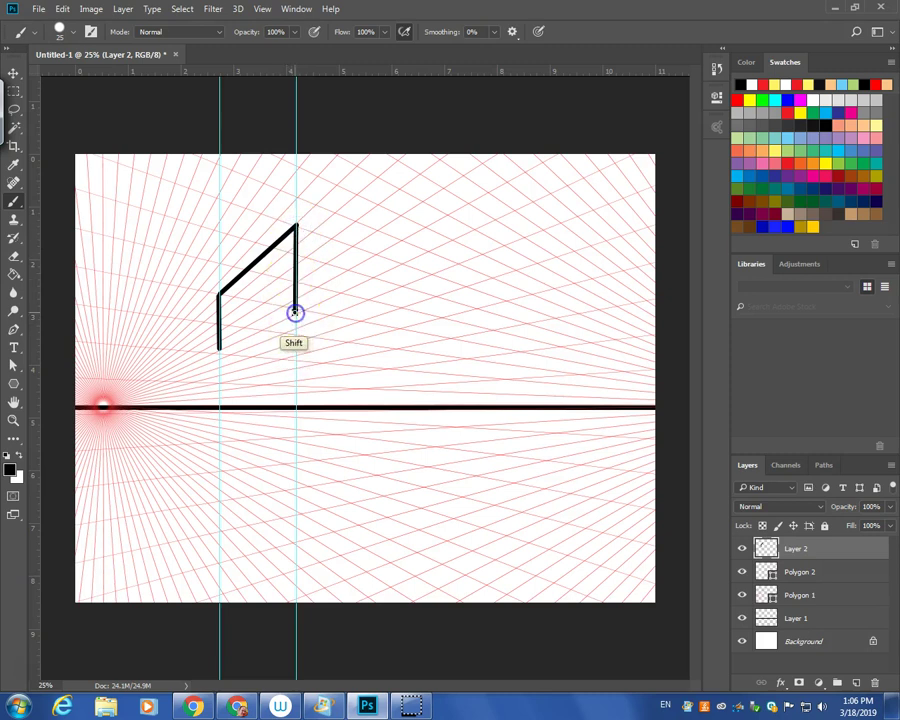
{"action": "left_click", "coordinate": [218, 348], "text": "shift"}
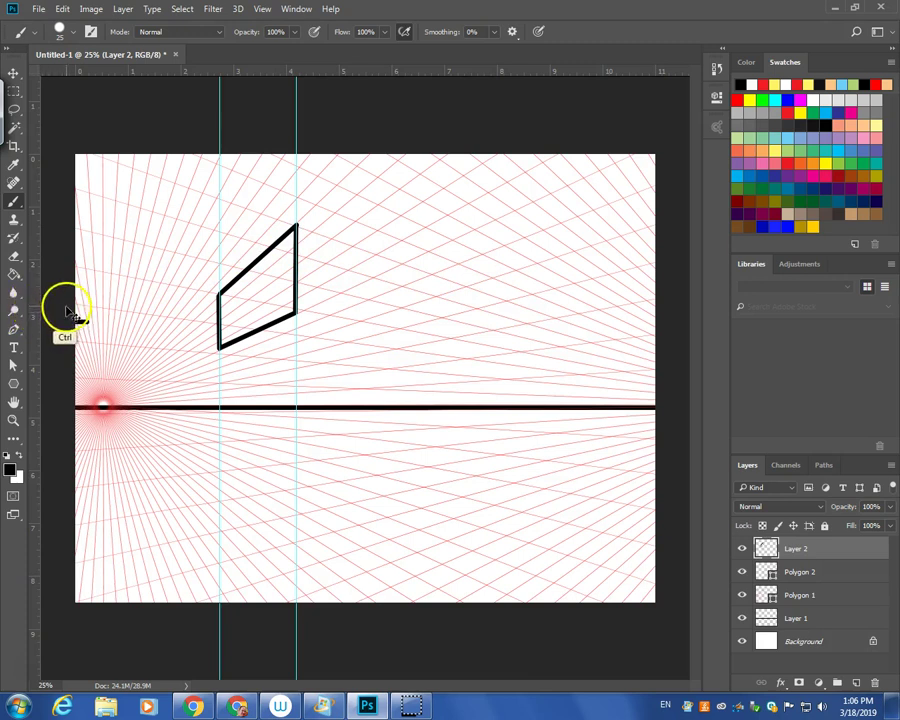
Place a third guide at 7.307 in and draw the right face's top, far and bottom edges
{"action": "left_click_drag", "start_coordinate": [32, 311], "coordinate": [464, 370]}
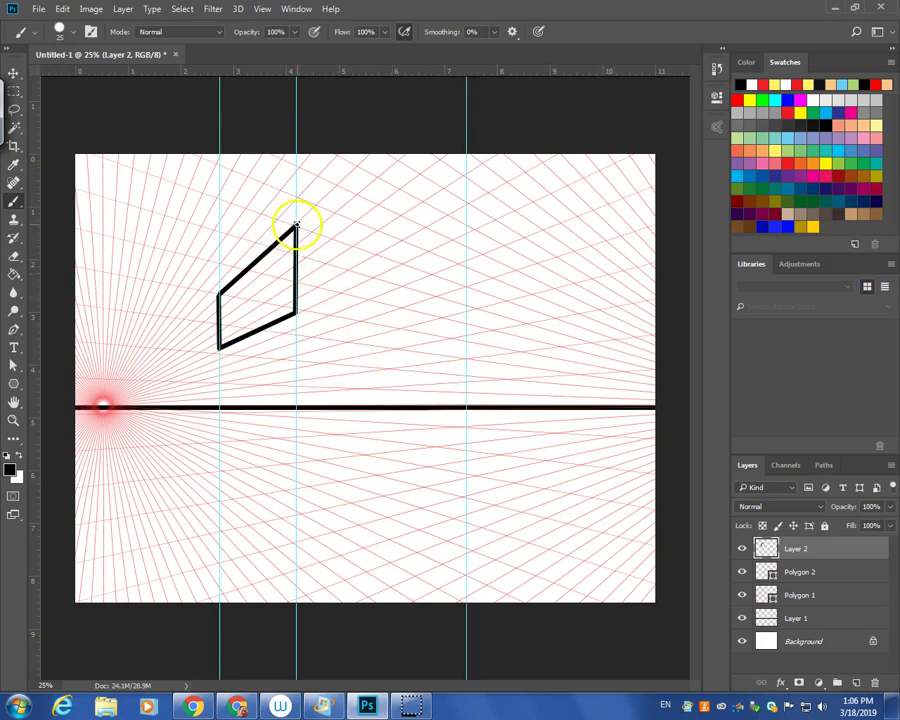
{"action": "key", "text": "shift"}
{"action": "left_click", "coordinate": [466, 286], "text": "shift"}
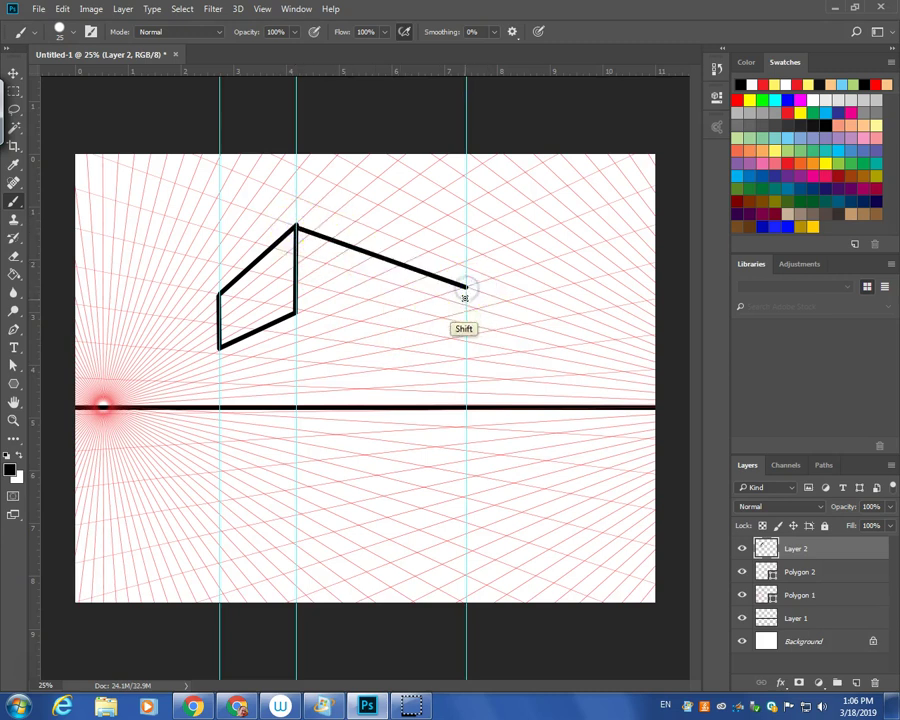
{"action": "left_click", "coordinate": [466, 345], "text": "shift"}
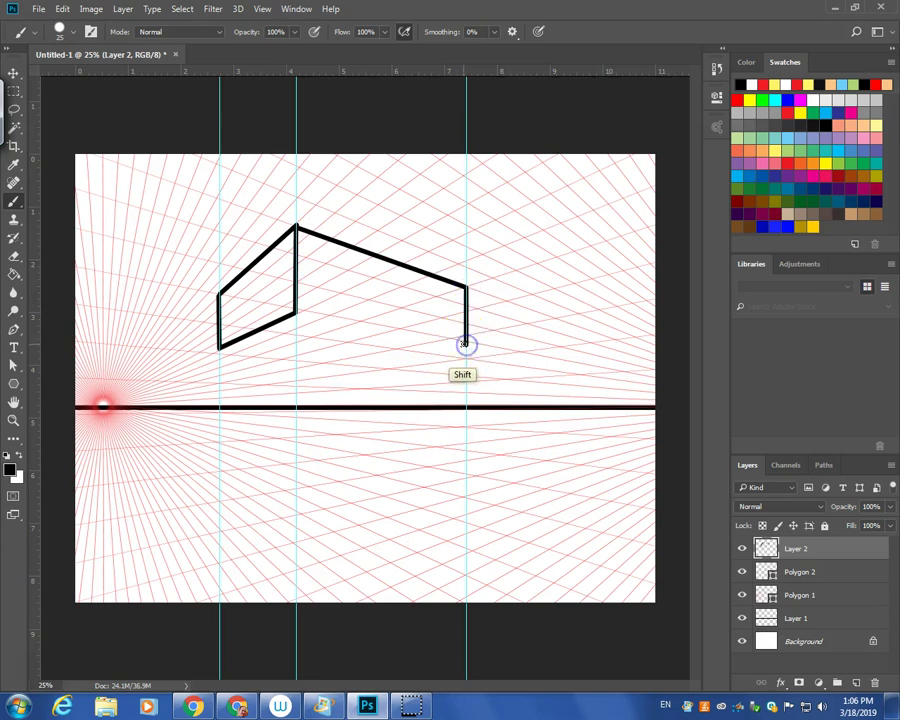
{"action": "left_click", "coordinate": [296, 314], "text": "shift"}
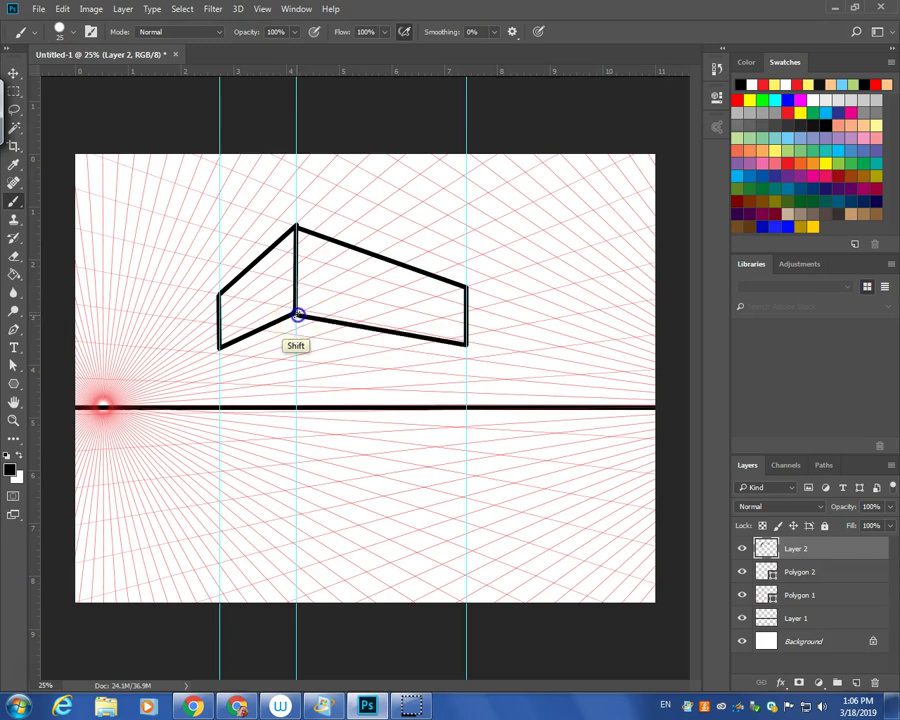
{"action": "left_click", "coordinate": [467, 345], "text": "shift"}
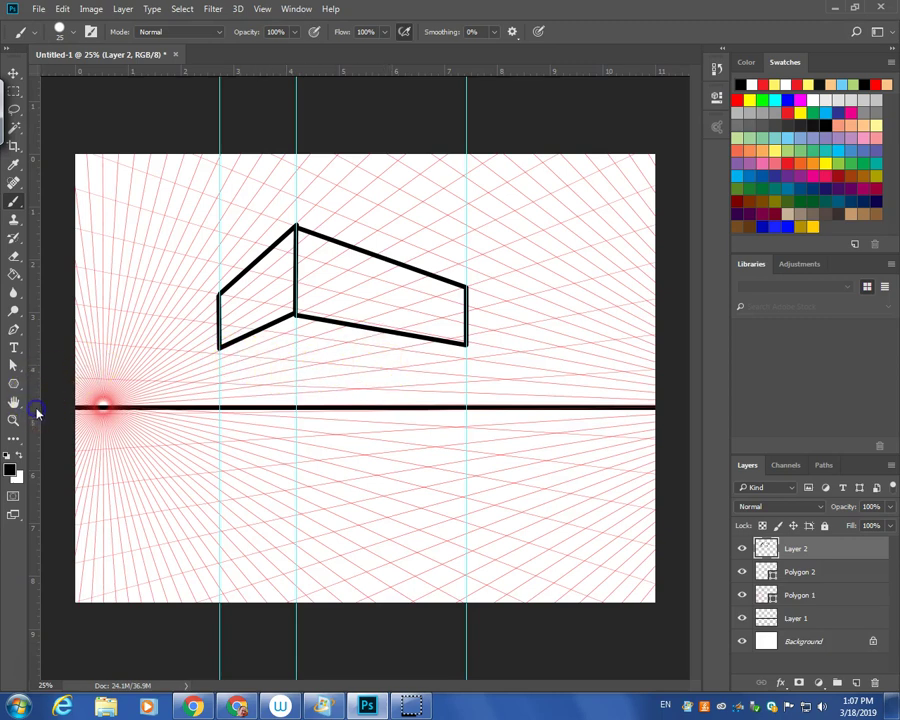
Check the Units & Rulers preferences without changes, then return to the Brush
{"action": "key", "text": "i"}
{"action": "key", "text": "ctrl+k"}
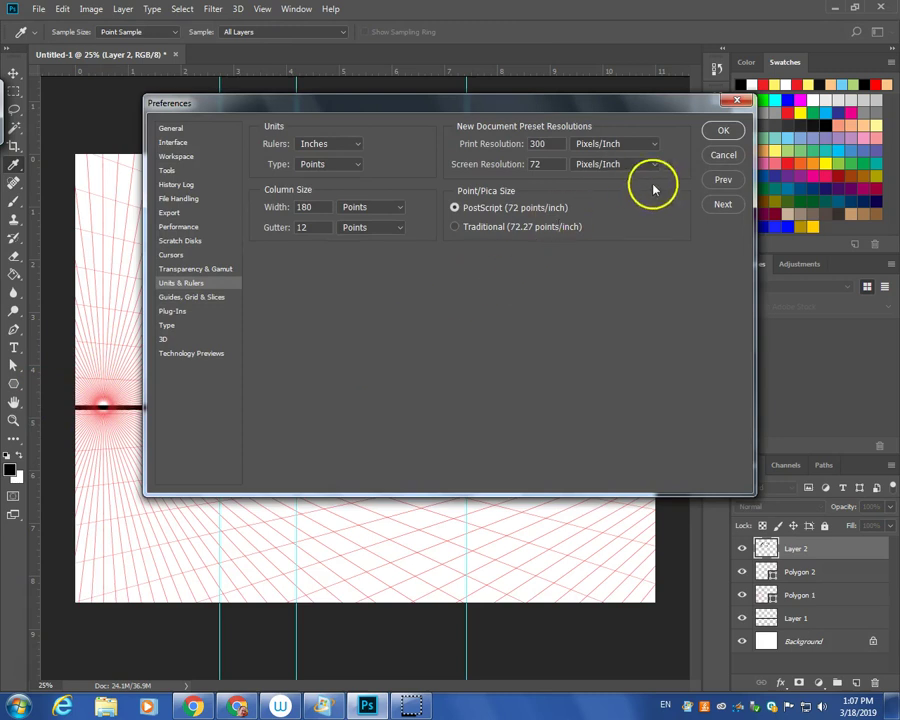
{"action": "key", "text": "Escape"}
{"action": "key", "text": "b"}
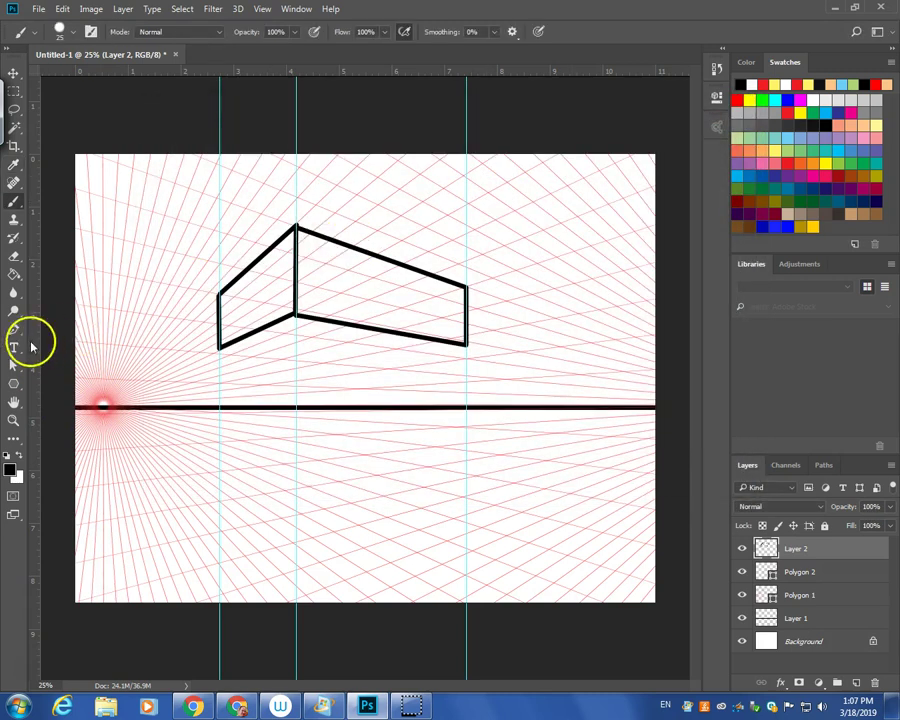
Place a fourth guide near 5.7 in and draw the bottom edges to both lower corners
{"action": "left_click_drag", "start_coordinate": [50, 341], "coordinate": [376, 365]}
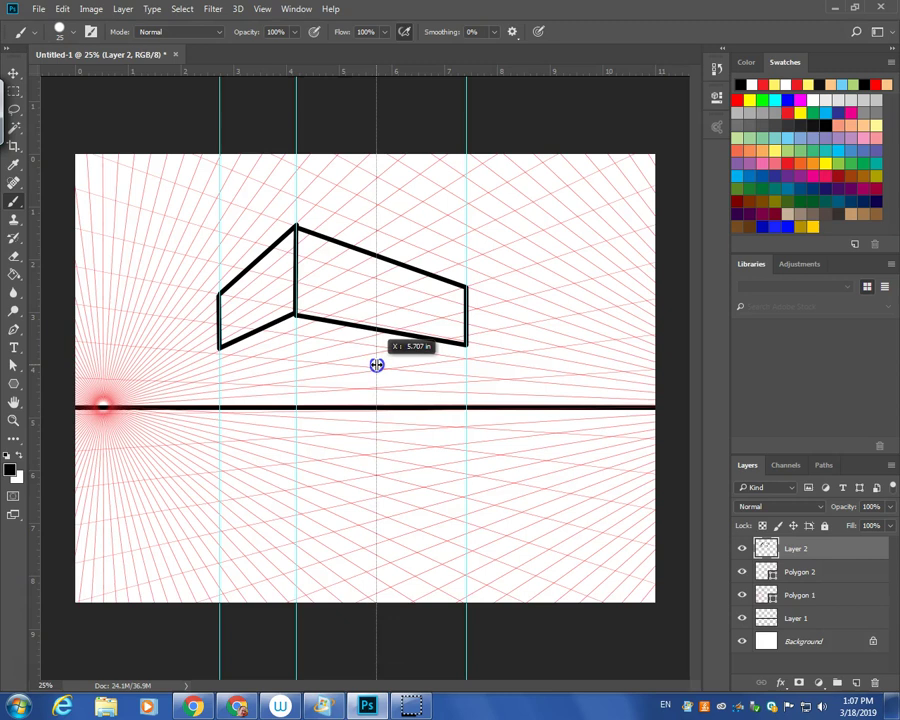
{"action": "left_click_drag", "start_coordinate": [376, 365], "coordinate": [376, 365]}
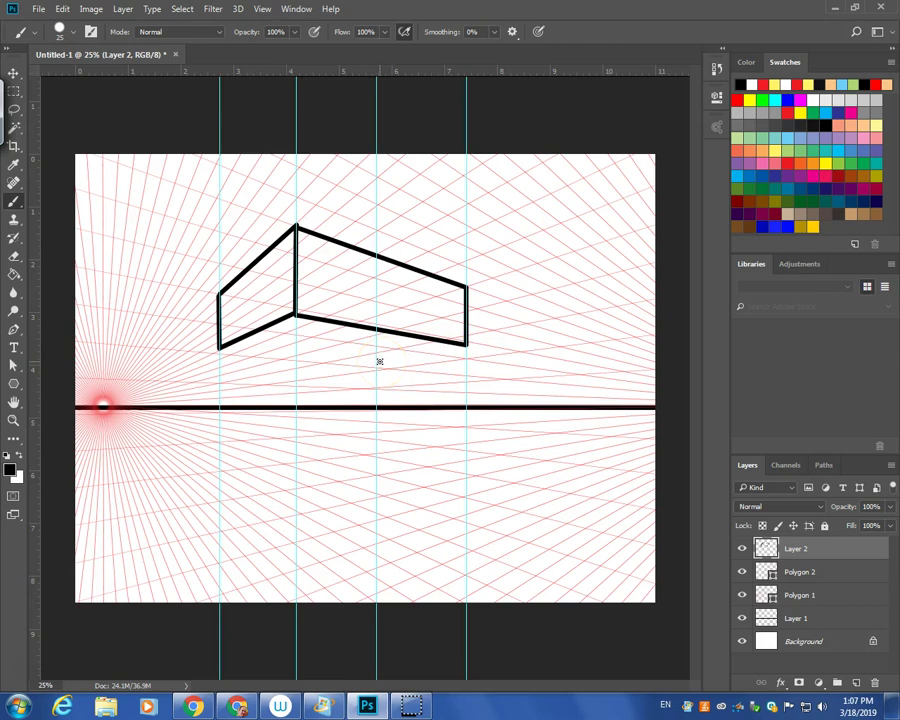
{"action": "left_click", "coordinate": [380, 358]}
{"action": "left_click", "coordinate": [465, 344], "text": "shift"}
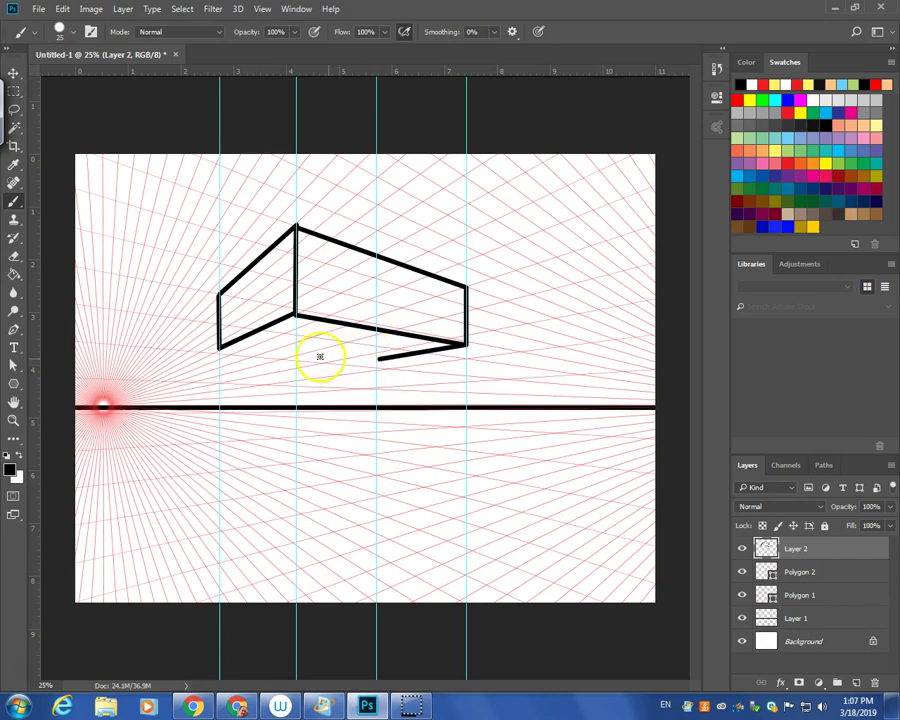
{"action": "left_click", "coordinate": [221, 350], "text": "shift"}
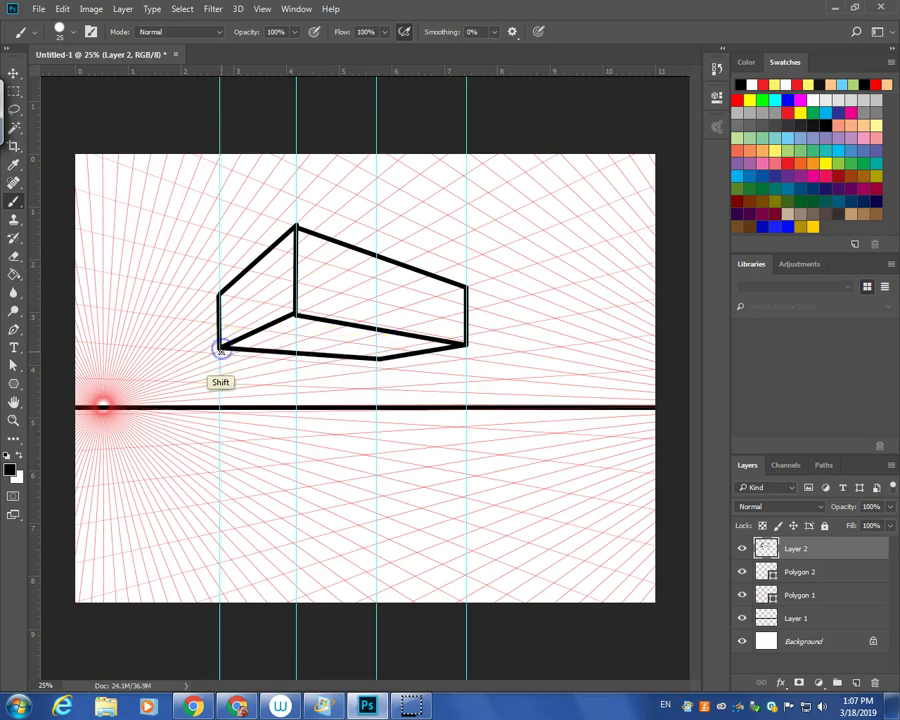